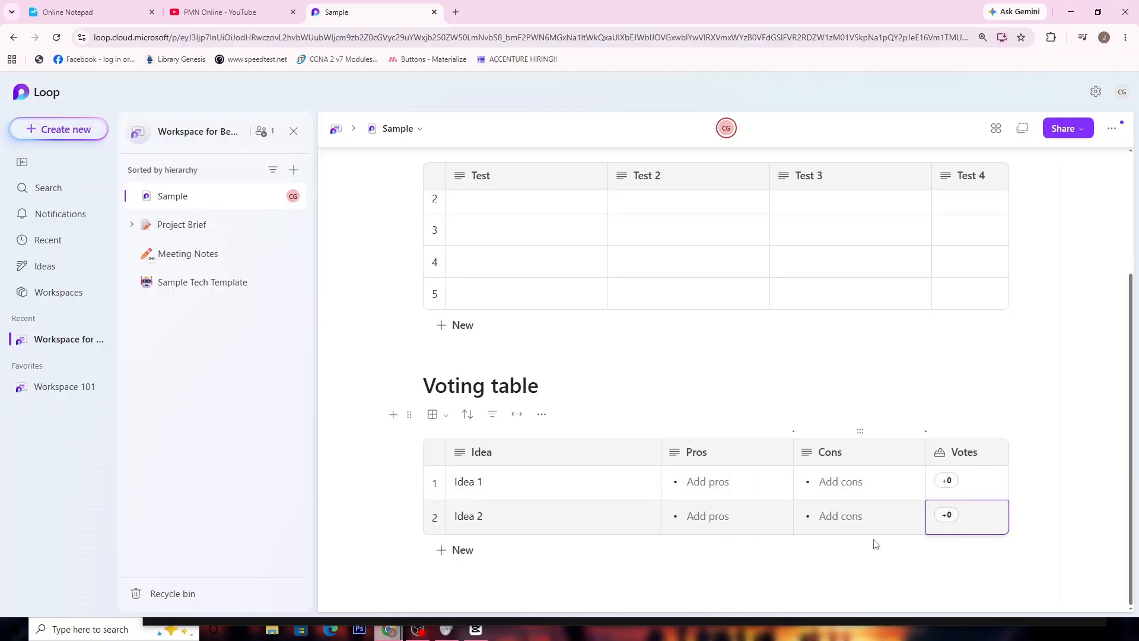
Step: Add a third row to the voting table and look over its Pros, Cons and Votes cells
{"action": "left_click", "coordinate": [454, 549]}
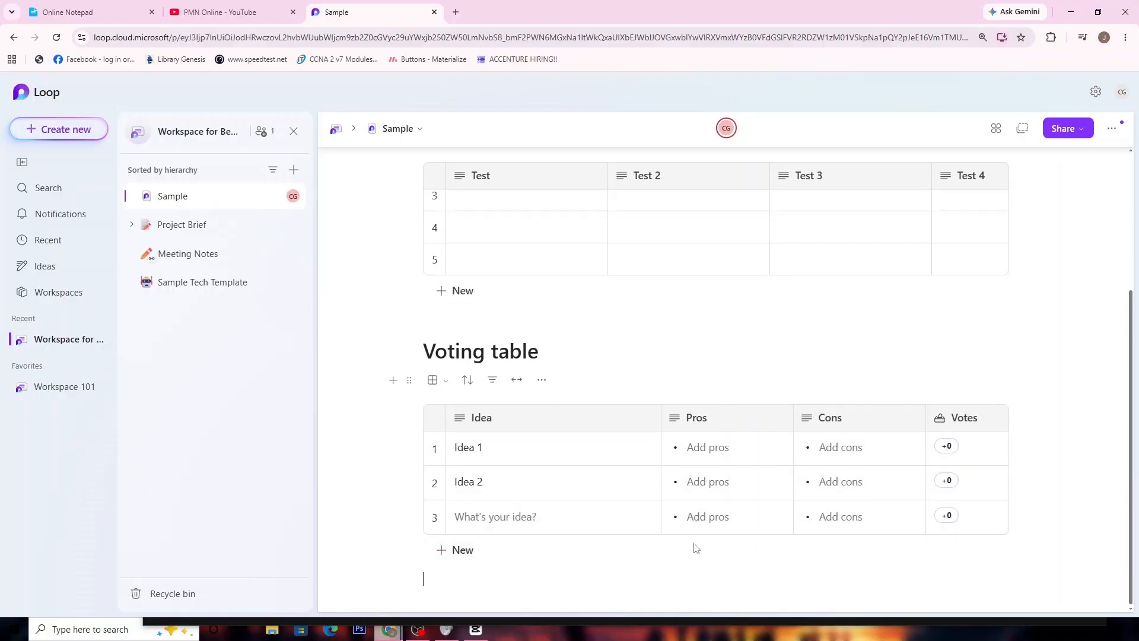
{"action": "left_click", "coordinate": [865, 457]}
{"action": "left_click", "coordinate": [842, 482]}
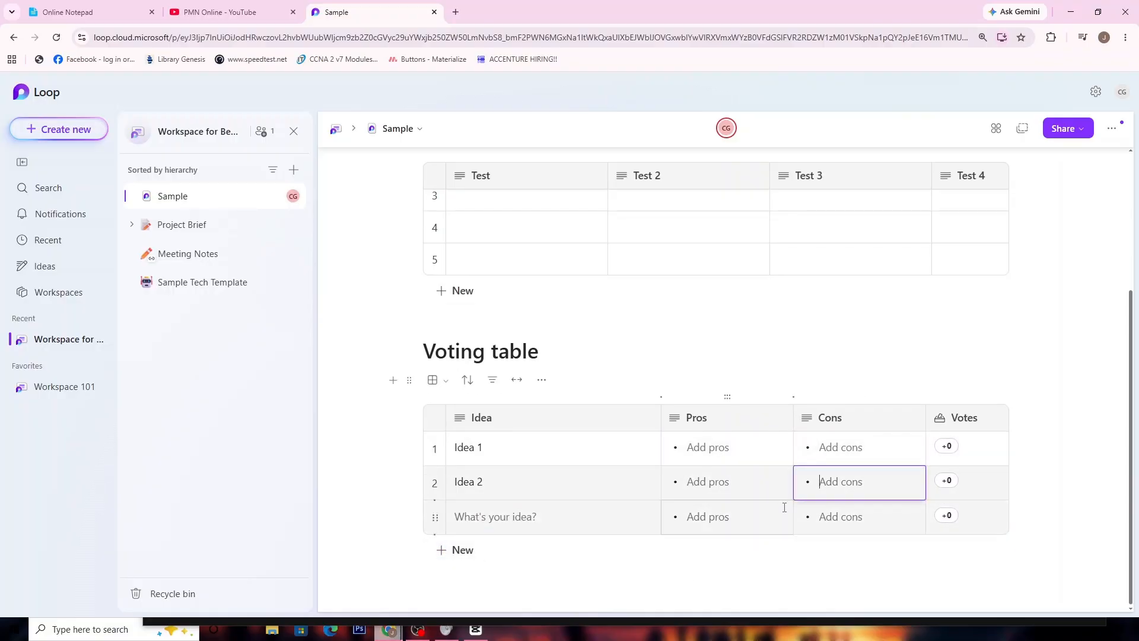
{"action": "left_click", "coordinate": [736, 483]}
{"action": "left_click", "coordinate": [837, 516]}
{"action": "left_click", "coordinate": [850, 458]}
{"action": "left_click", "coordinate": [965, 457]}
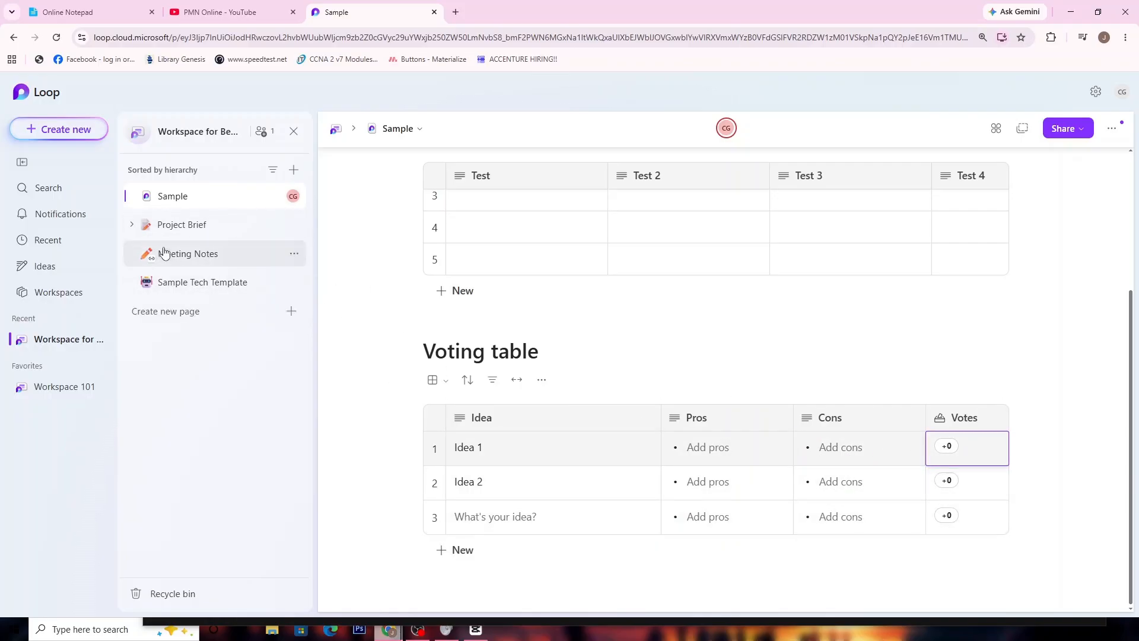
Step: Open the Project Brief page and look through its overview, goals, team members and project deliverables
{"action": "left_click", "coordinate": [191, 224]}
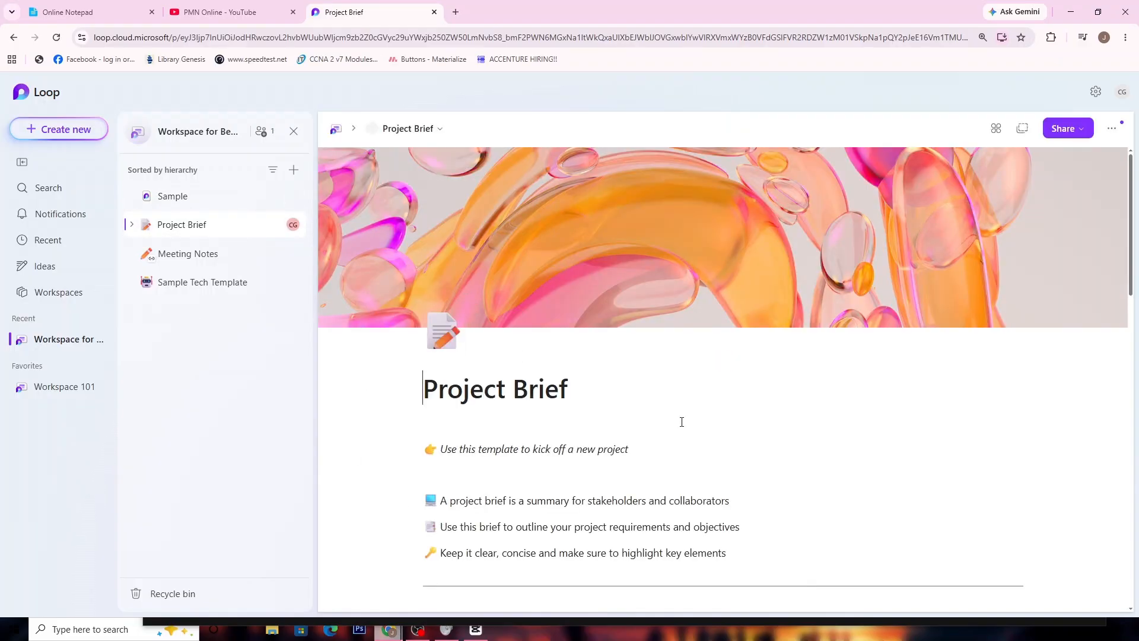
{"action": "scroll", "coordinate": [681, 422], "scroll_direction": "down", "scroll_amount": 7}
{"action": "scroll", "coordinate": [780, 384], "scroll_direction": "down", "scroll_amount": 6}
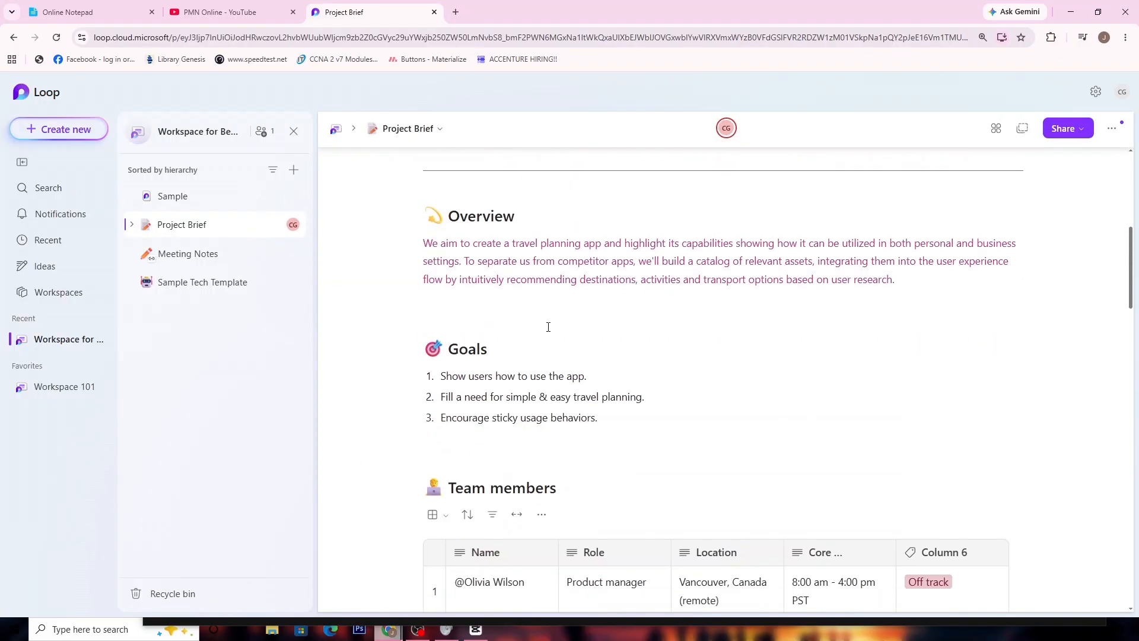
{"action": "scroll", "coordinate": [614, 398], "scroll_direction": "down", "scroll_amount": 12}
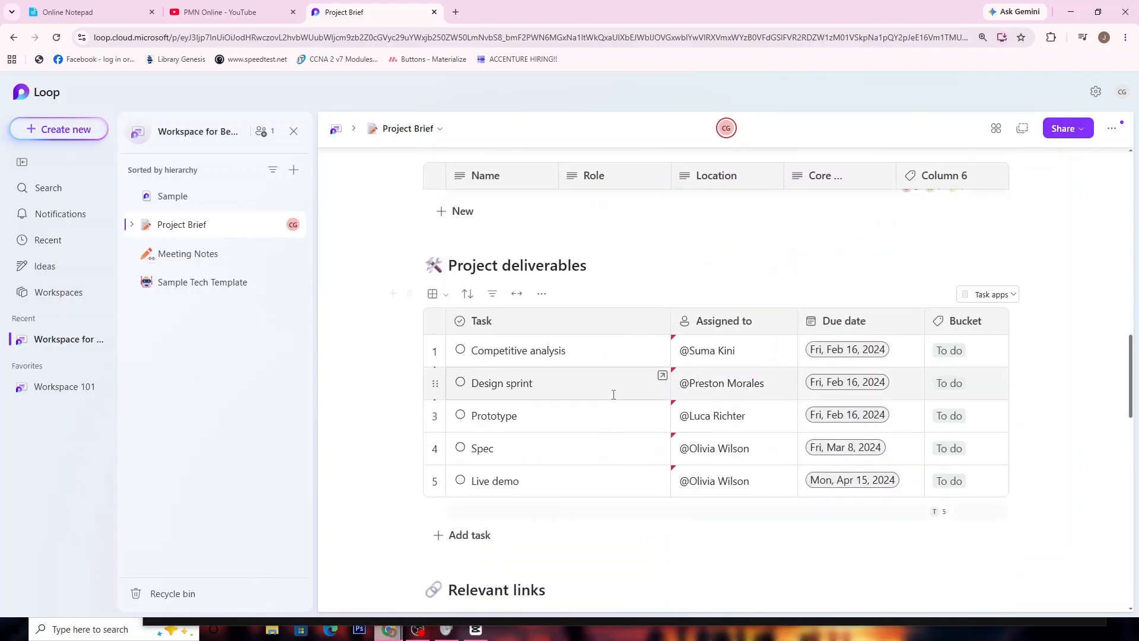
{"action": "scroll", "coordinate": [771, 442], "scroll_direction": "down", "scroll_amount": 6}
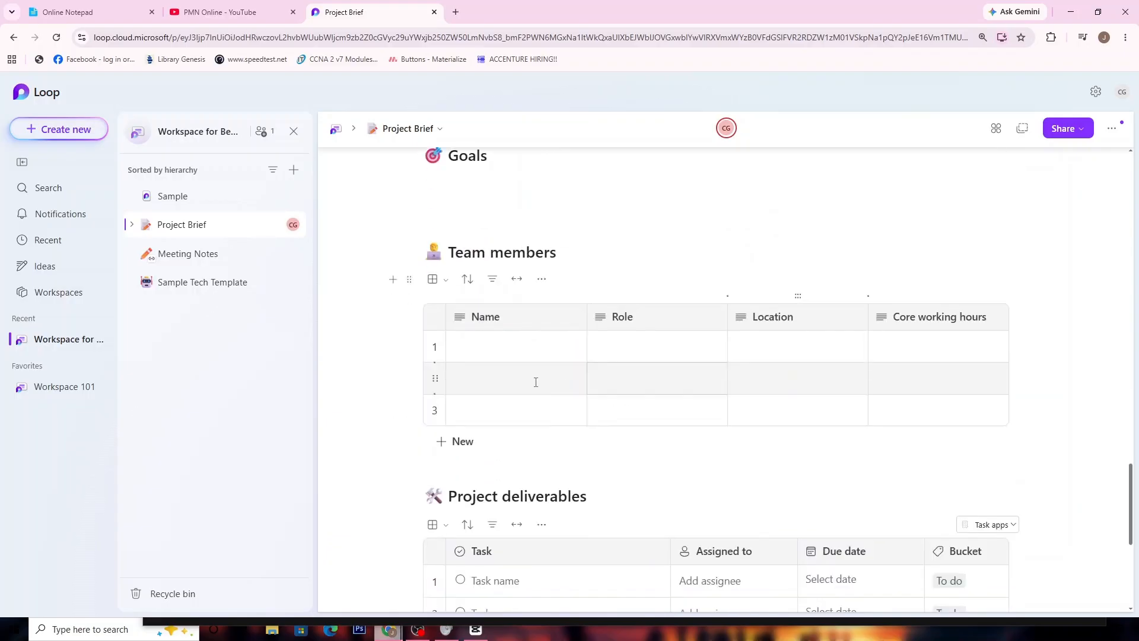
Step: Create a new page in the workspace and go back to the Sample page
{"action": "left_click", "coordinate": [207, 205]}
{"action": "scroll", "coordinate": [409, 380], "scroll_direction": "down", "scroll_amount": 3}
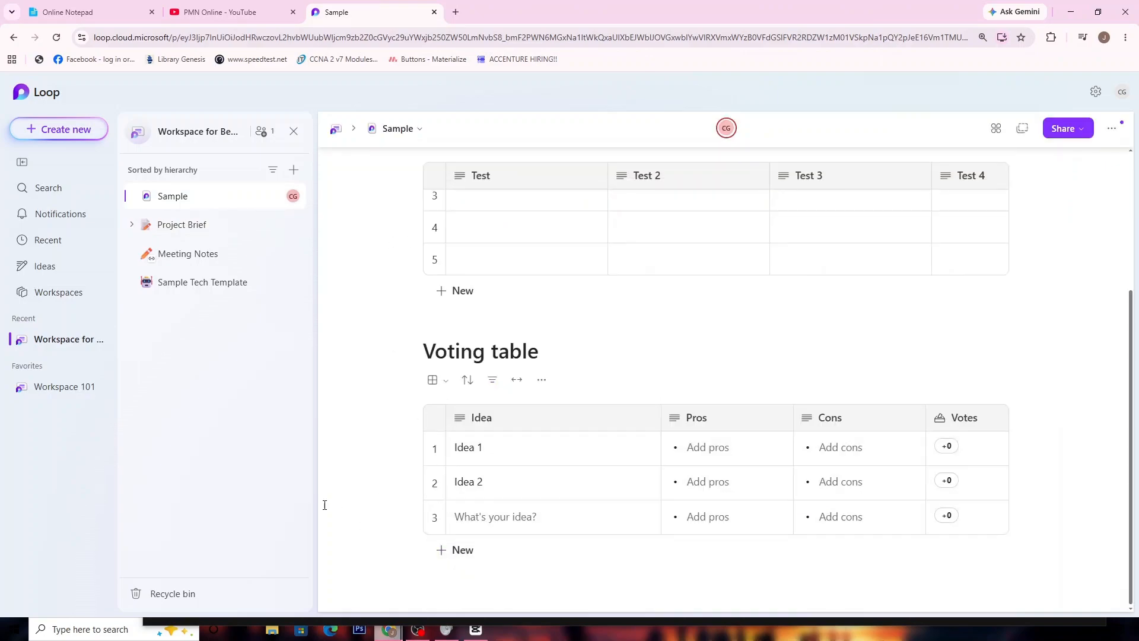
{"action": "left_click", "coordinate": [294, 170]}
{"action": "left_click", "coordinate": [314, 215]}
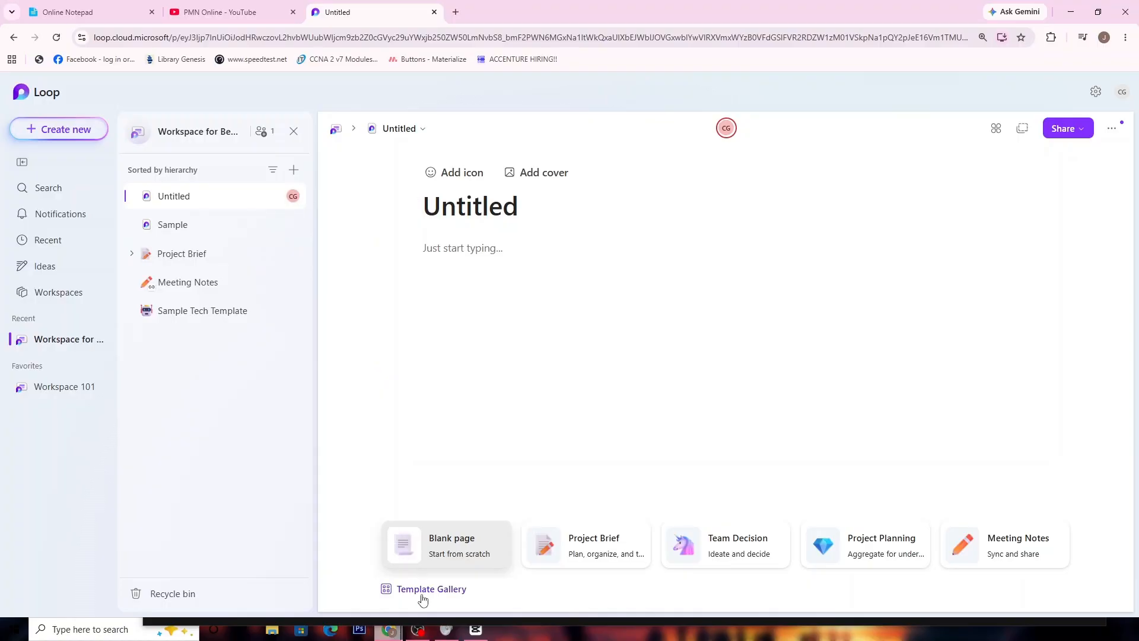
{"action": "left_click", "coordinate": [223, 227]}
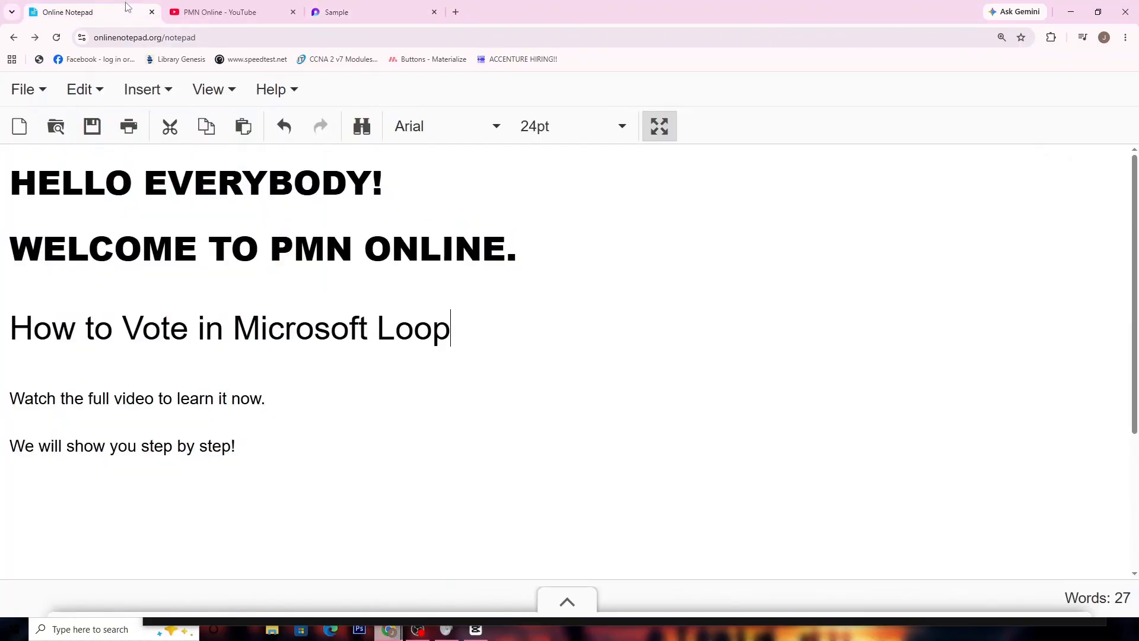
{"action": "left_click_drag", "start_coordinate": [272, 397], "coordinate": [3, 399]}
{"action": "left_click_drag", "start_coordinate": [257, 442], "coordinate": [3, 450]}
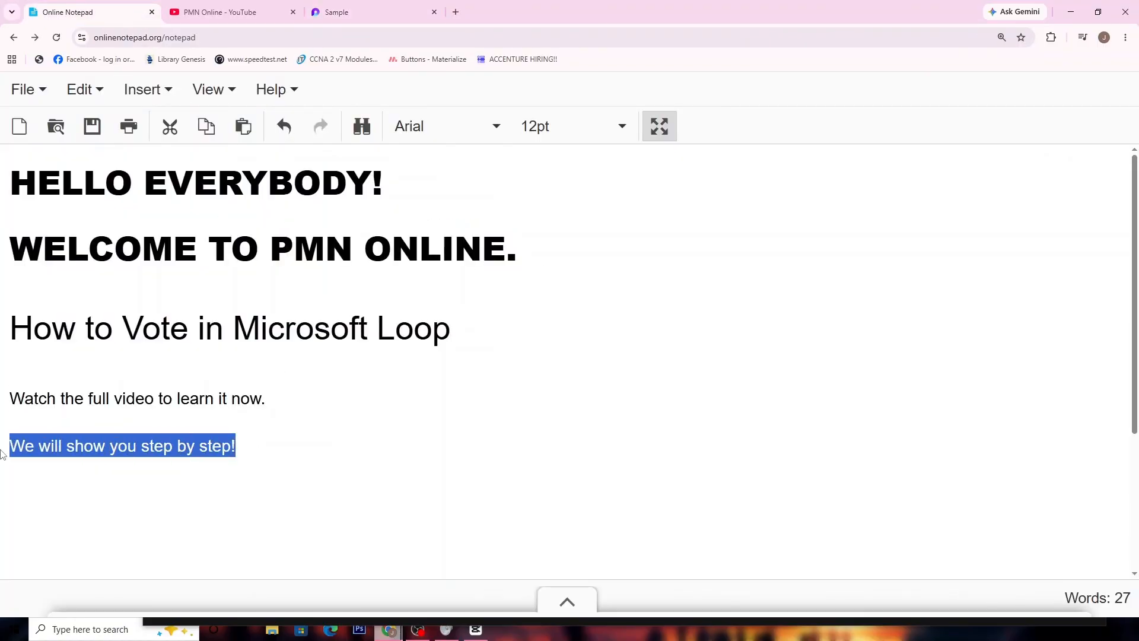
Step: Search the web for "microsoft loop" in a new tab and open the official Microsoft Loop product page
{"action": "left_click", "coordinate": [455, 13]}
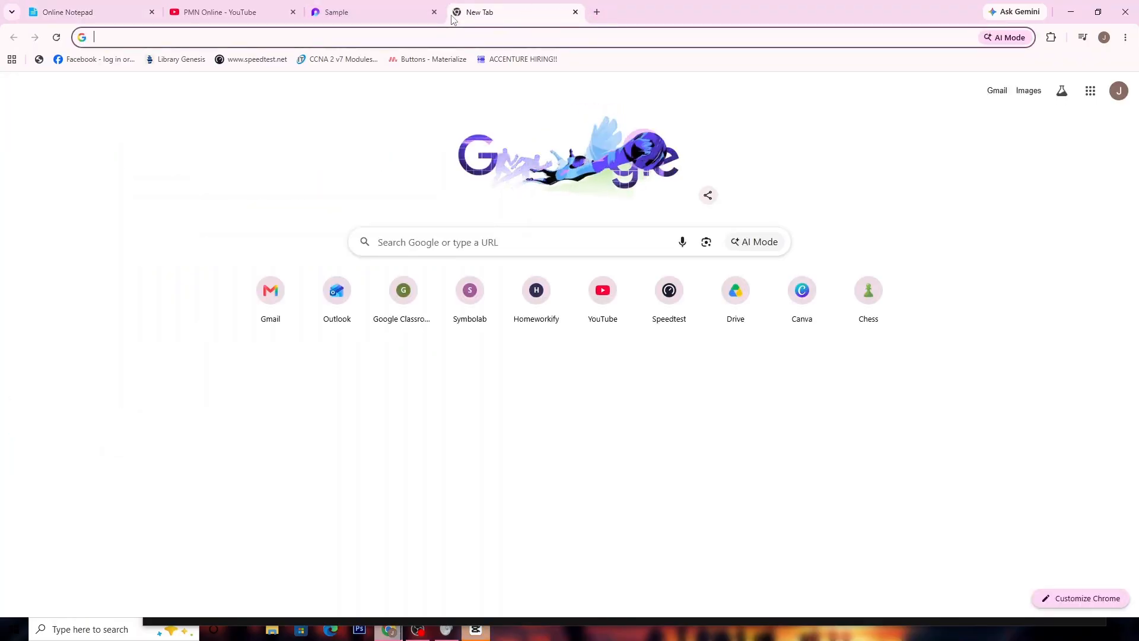
{"action": "type", "text": "mi"}
{"action": "key", "text": "Down"}
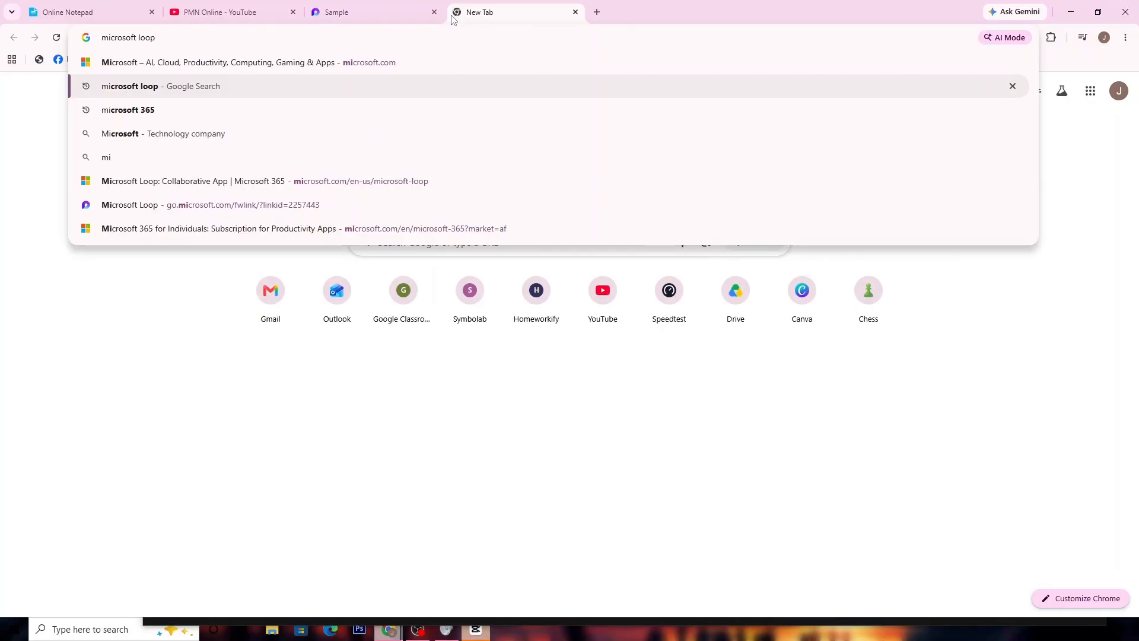
{"action": "key", "text": "Return"}
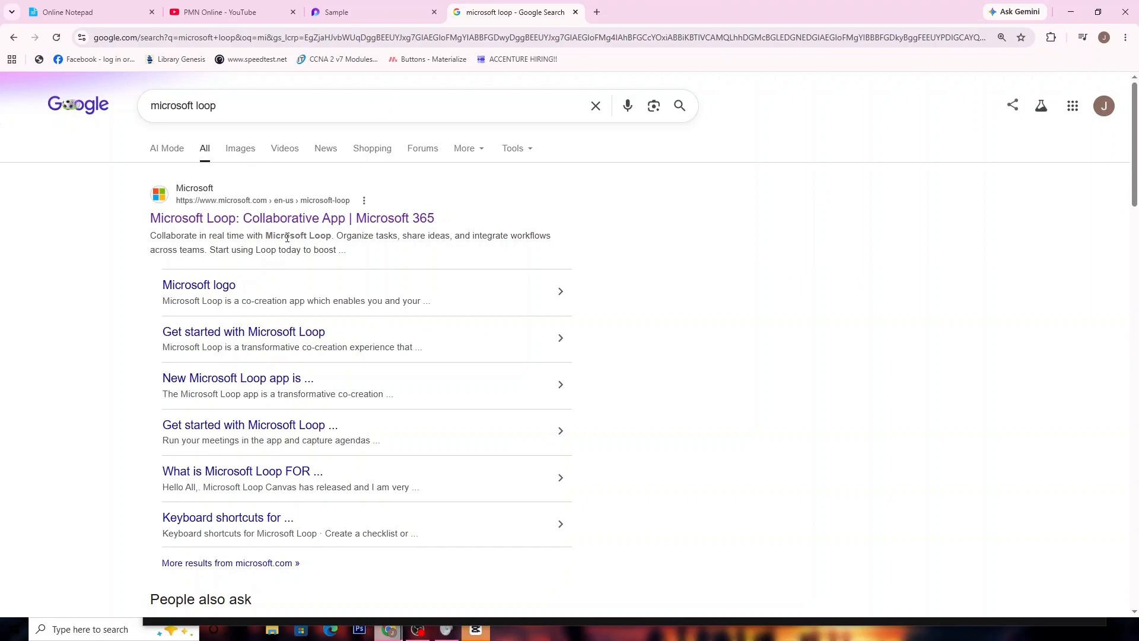
{"action": "left_click", "coordinate": [315, 219]}
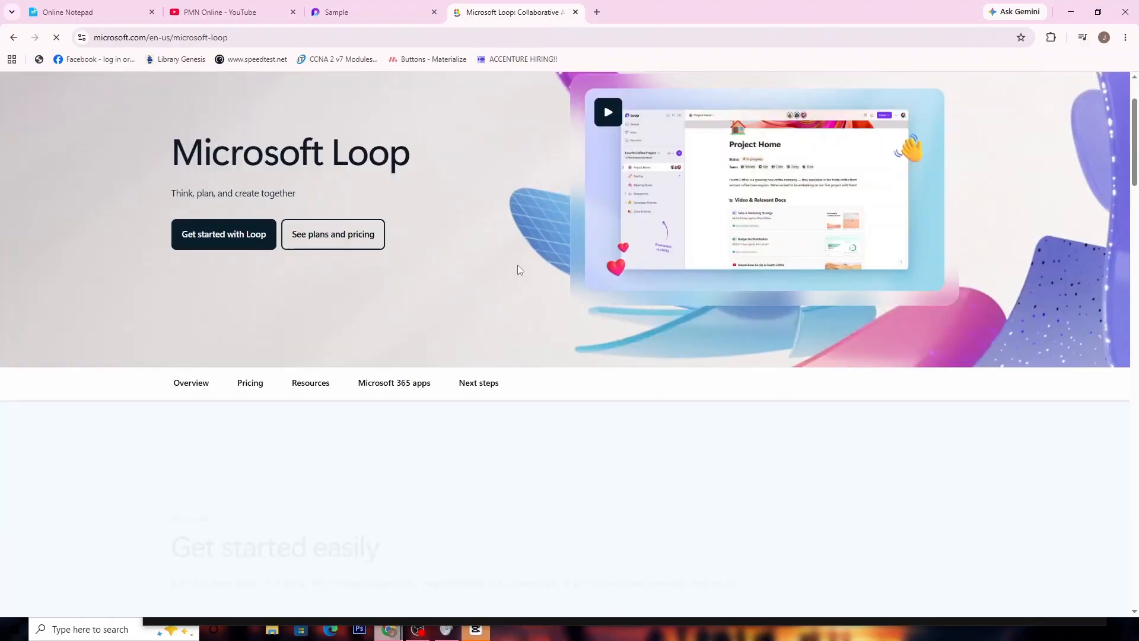
Step: Look over the Microsoft Loop product page and launch the Loop web app from it
{"action": "scroll", "coordinate": [517, 265], "scroll_direction": "down", "scroll_amount": 5}
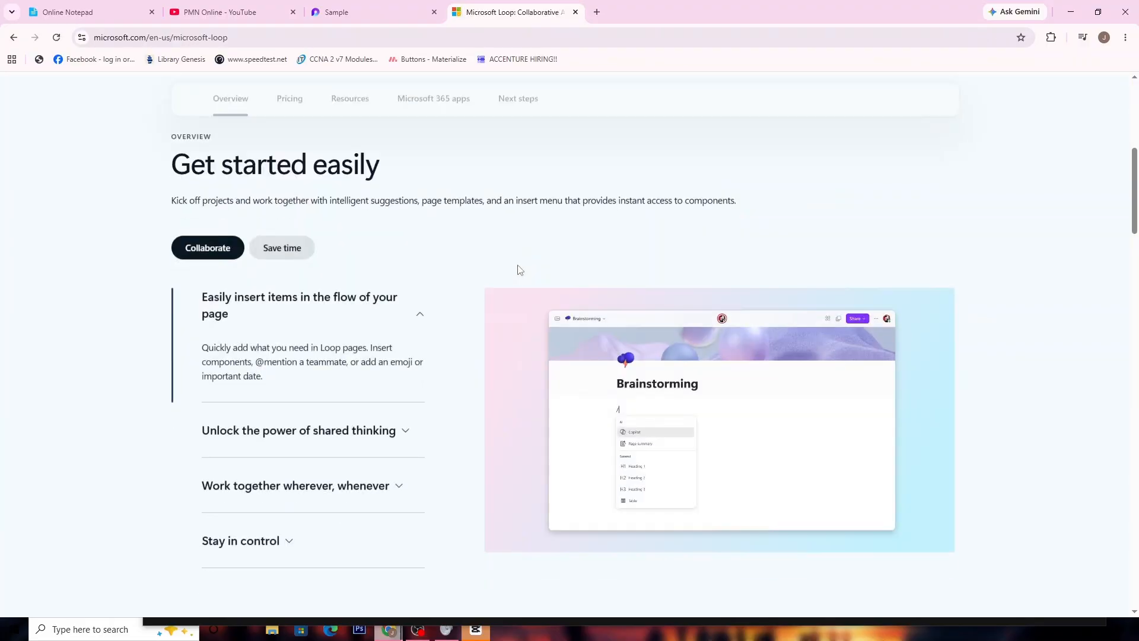
{"action": "scroll", "coordinate": [531, 311], "scroll_direction": "down", "scroll_amount": 4}
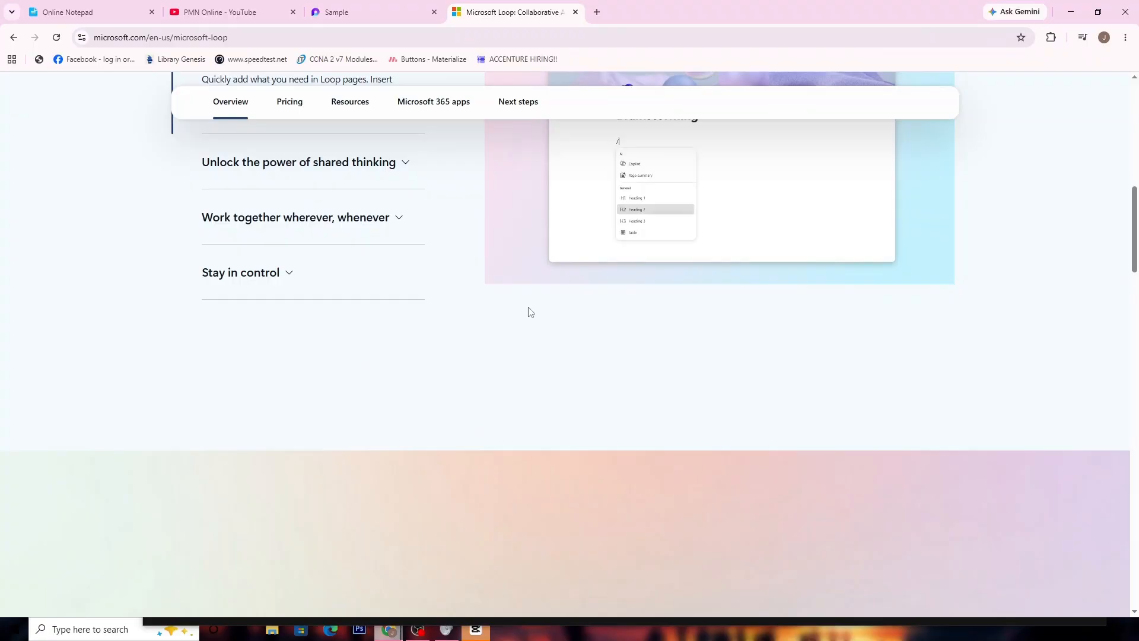
{"action": "left_click", "coordinate": [1015, 95]}
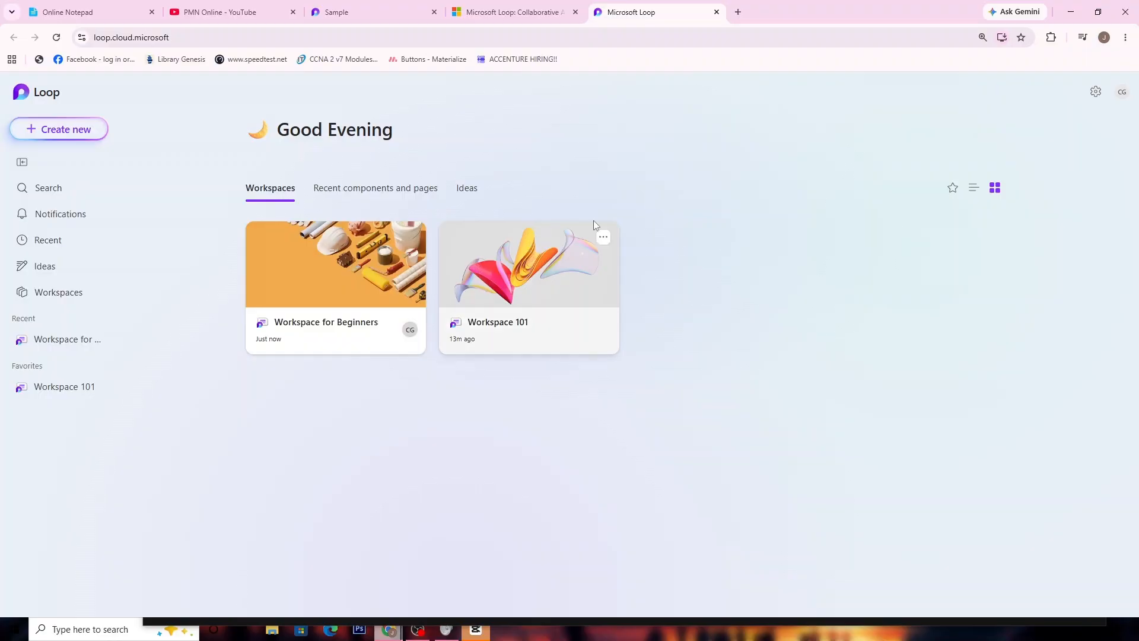
Step: Open the workspace named Workspace for Beginners and go to its Sample page
{"action": "left_click", "coordinate": [467, 188]}
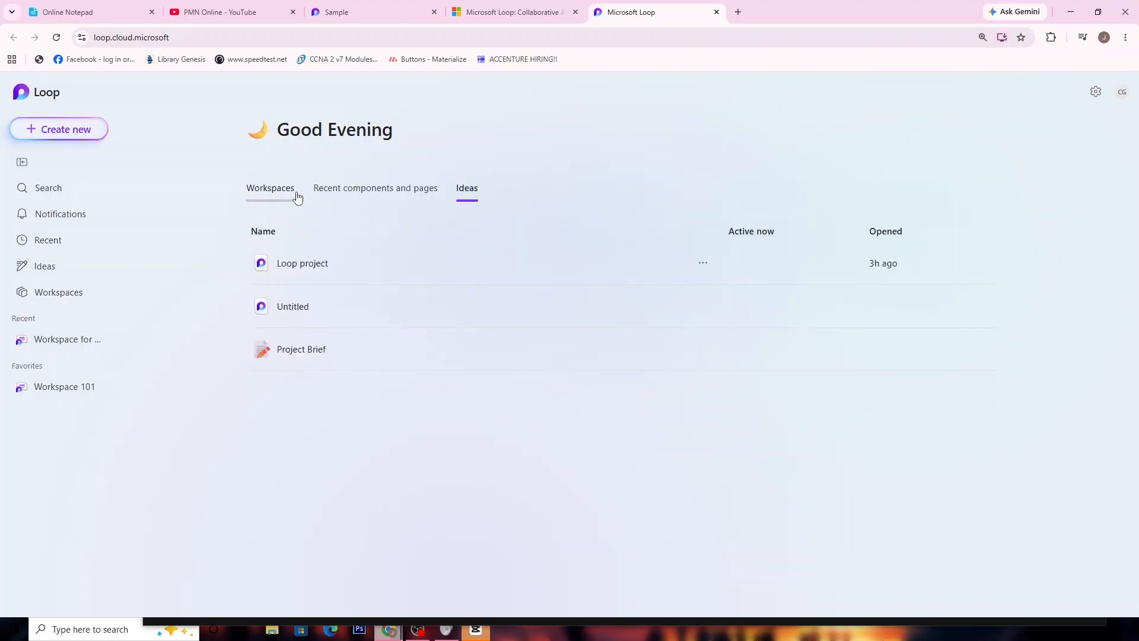
{"action": "left_click", "coordinate": [298, 198]}
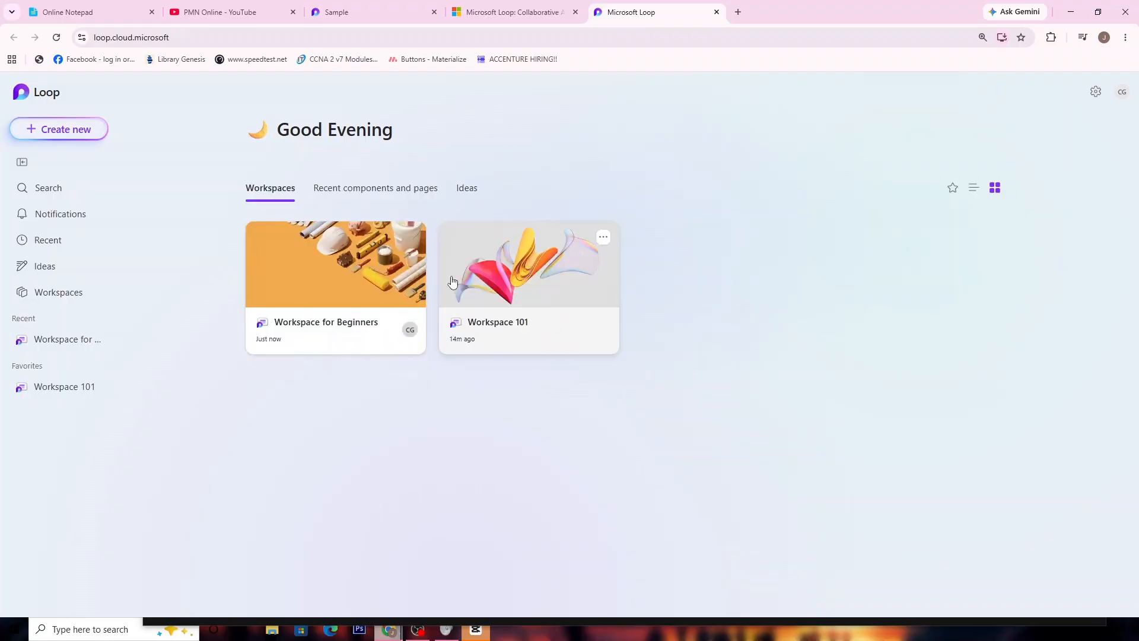
{"action": "left_click", "coordinate": [386, 256]}
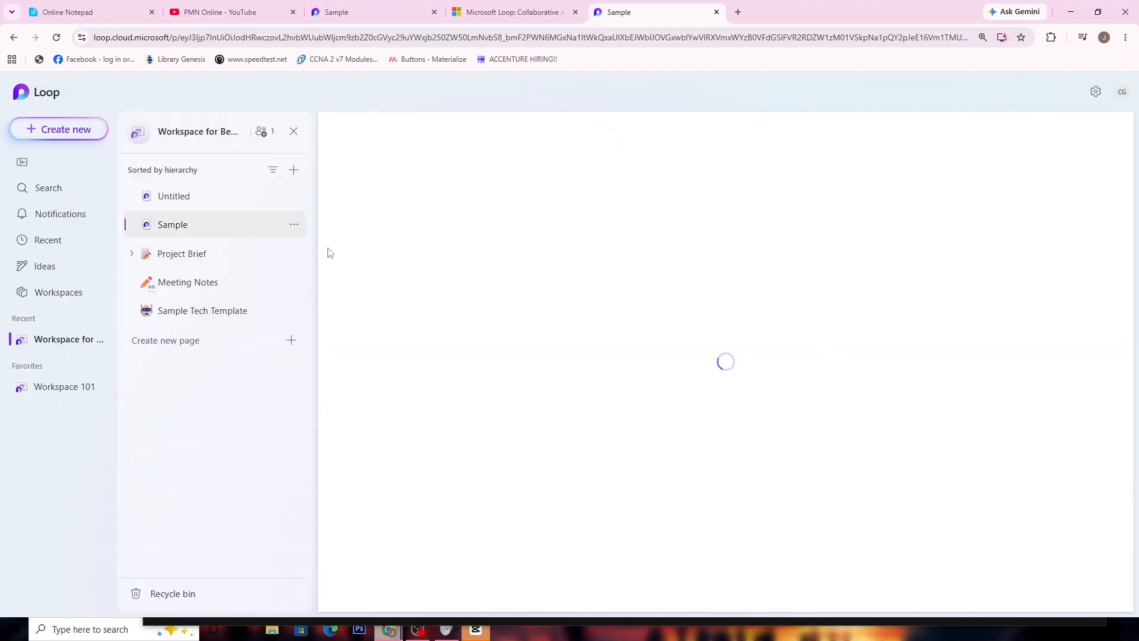
{"action": "left_click", "coordinate": [219, 197]}
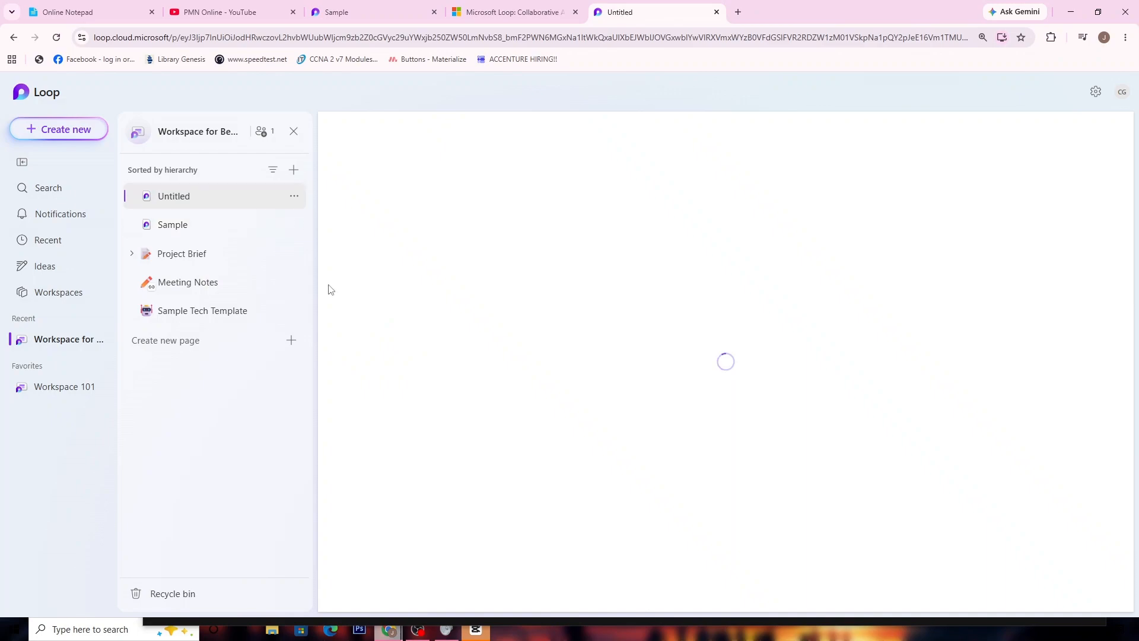
{"action": "left_click", "coordinate": [217, 224]}
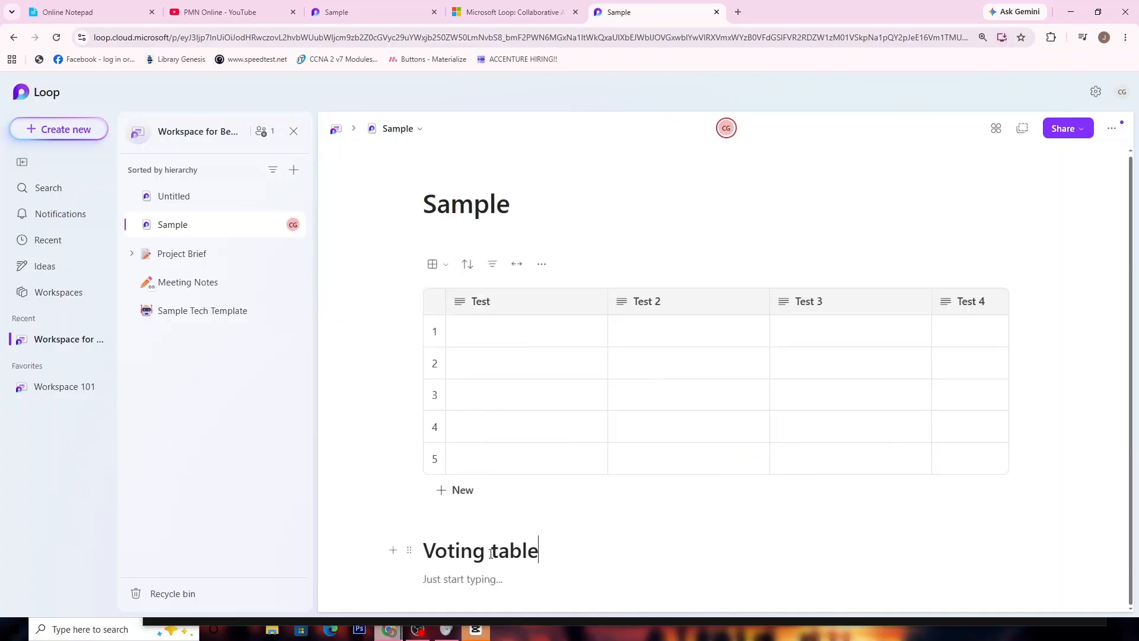
Step: Clear the existing tables and heading from the Sample page and delete the Untitled page
{"action": "triple_click", "coordinate": [490, 553]}
{"action": "type", "text": "="}
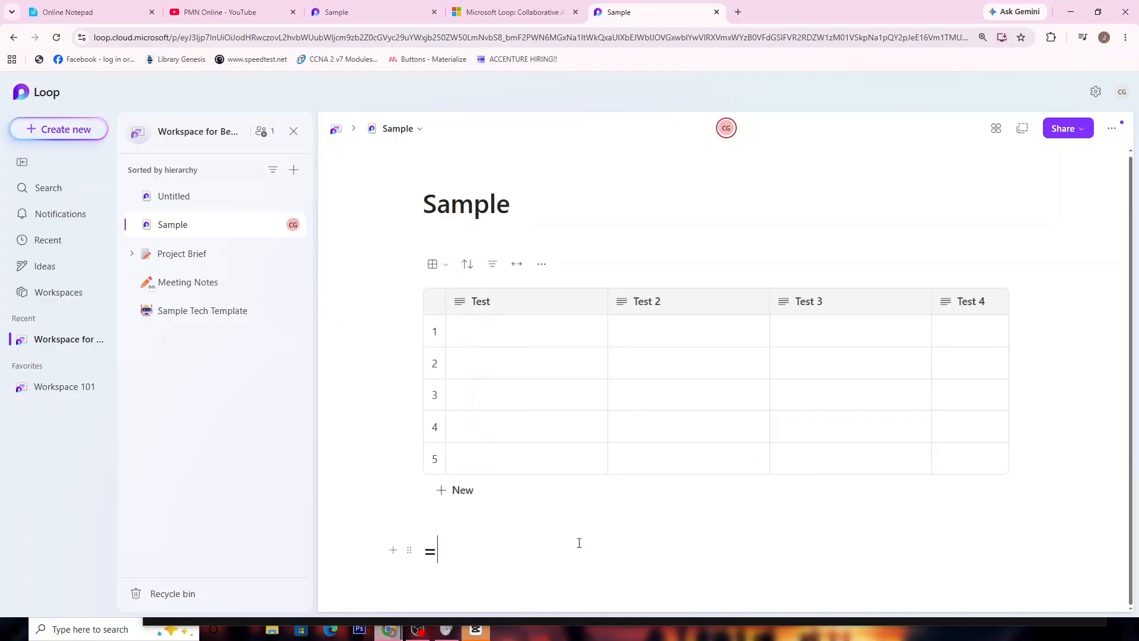
{"action": "left_click", "coordinate": [294, 196]}
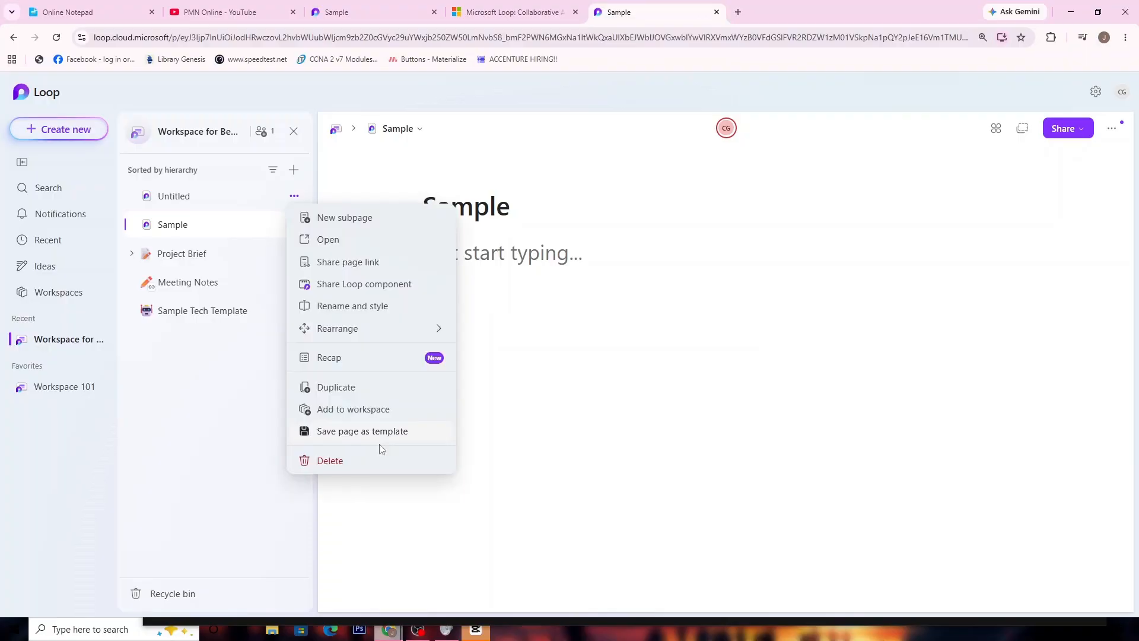
{"action": "left_click", "coordinate": [381, 457]}
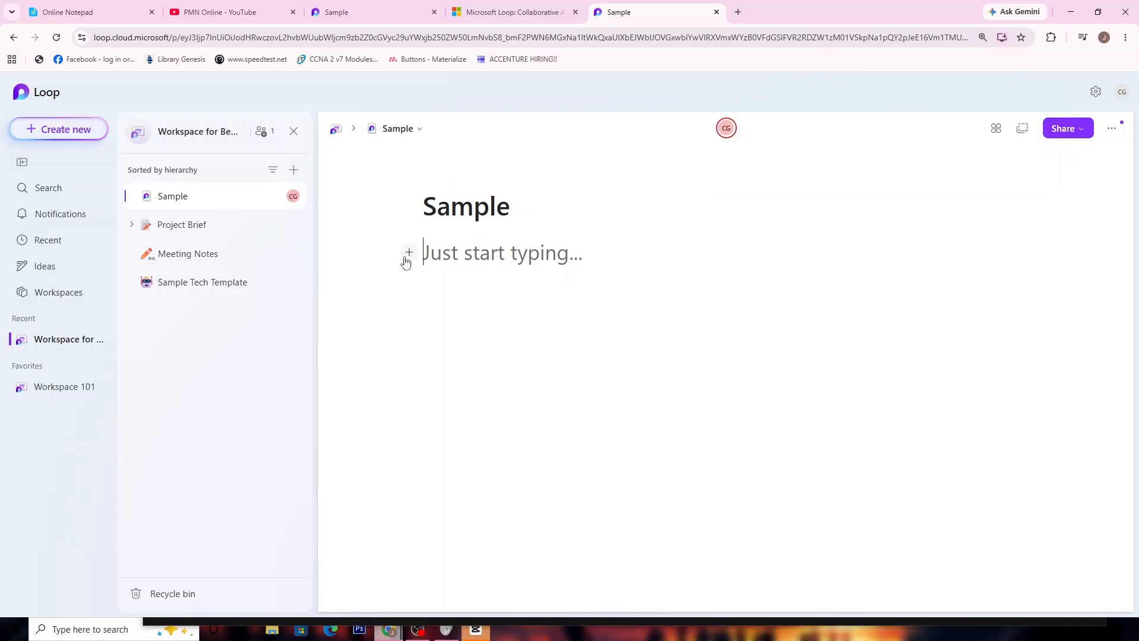
Step: Insert a voting table into the empty Sample page and enter "Idea 1" and "Idea 2" as the ideas
{"action": "left_click", "coordinate": [408, 254]}
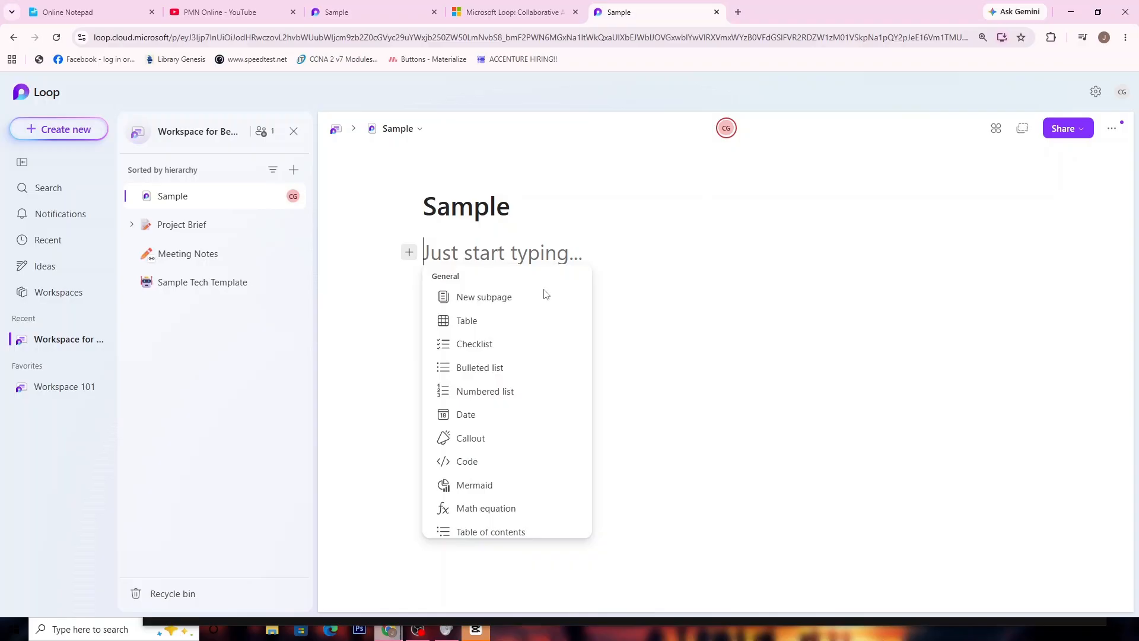
{"action": "scroll", "coordinate": [538, 423], "scroll_direction": "down", "scroll_amount": 5}
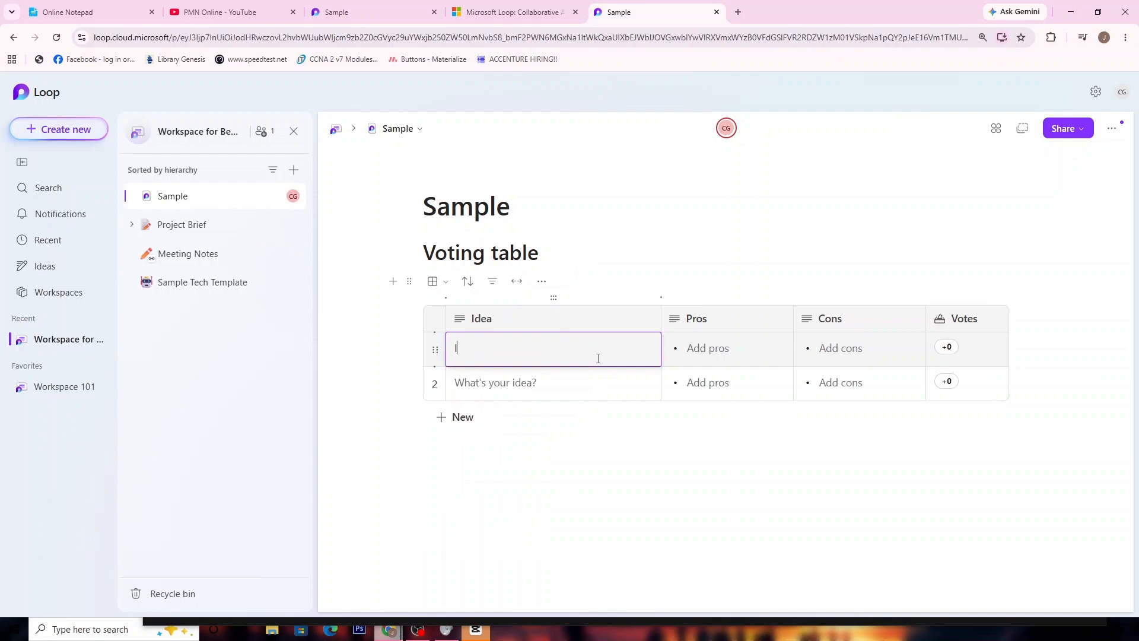
{"action": "type", "text": "dea 1"}
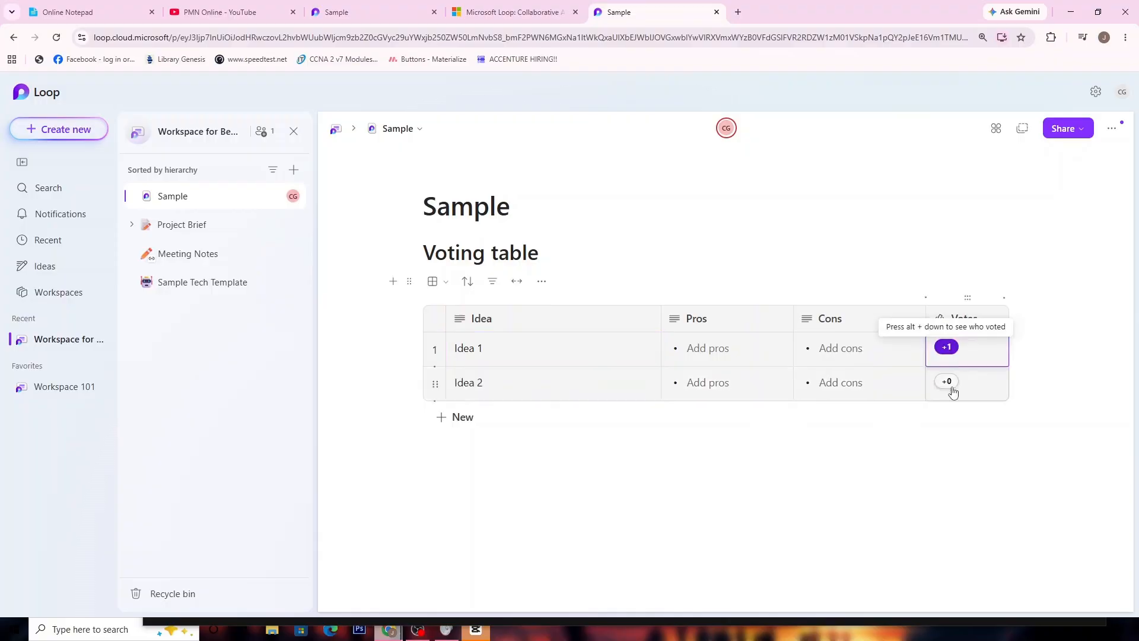
Step: Try voting for Idea 2 and for Idea 1, check who voted, and withdraw the votes
{"action": "left_click", "coordinate": [946, 381]}
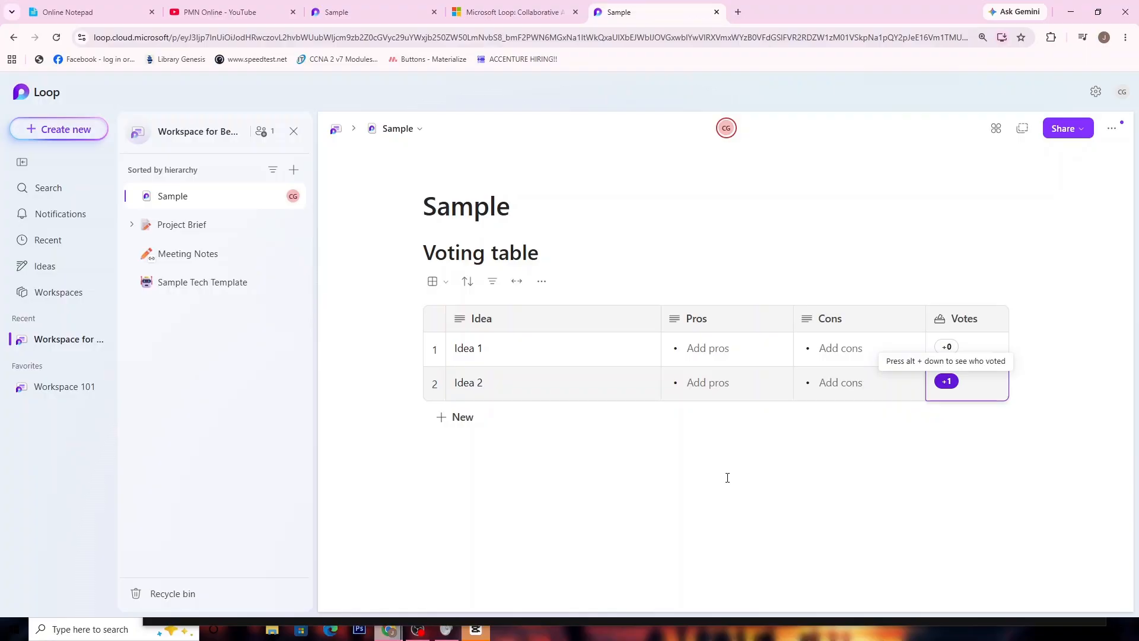
{"action": "left_click", "coordinate": [946, 349]}
{"action": "mouse_move", "coordinate": [946, 352]}
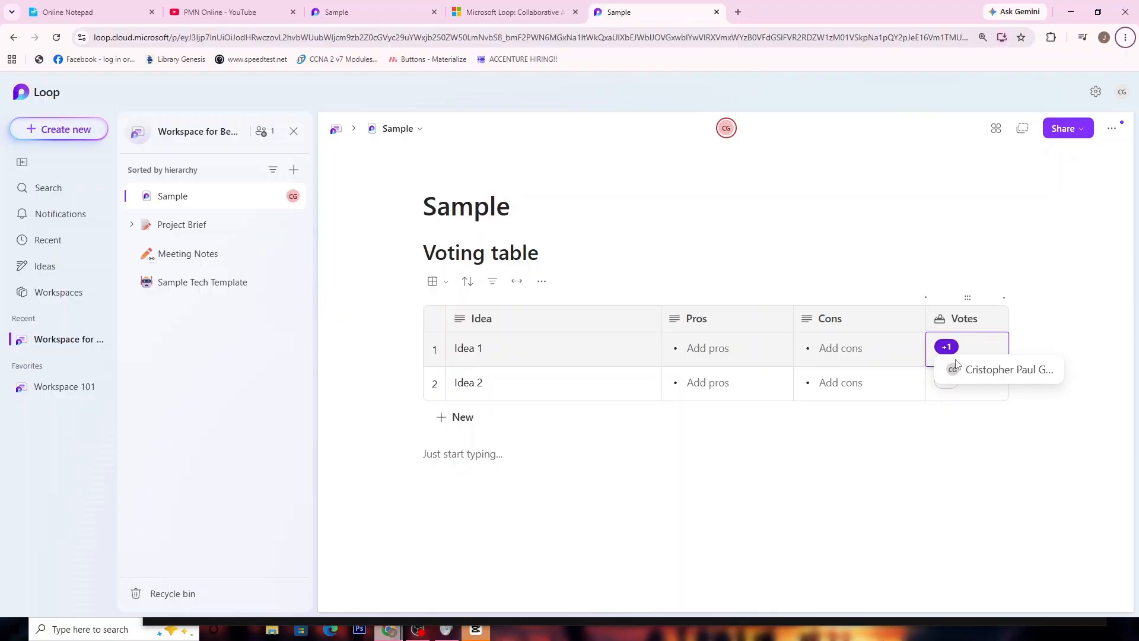
{"action": "left_click", "coordinate": [949, 350]}
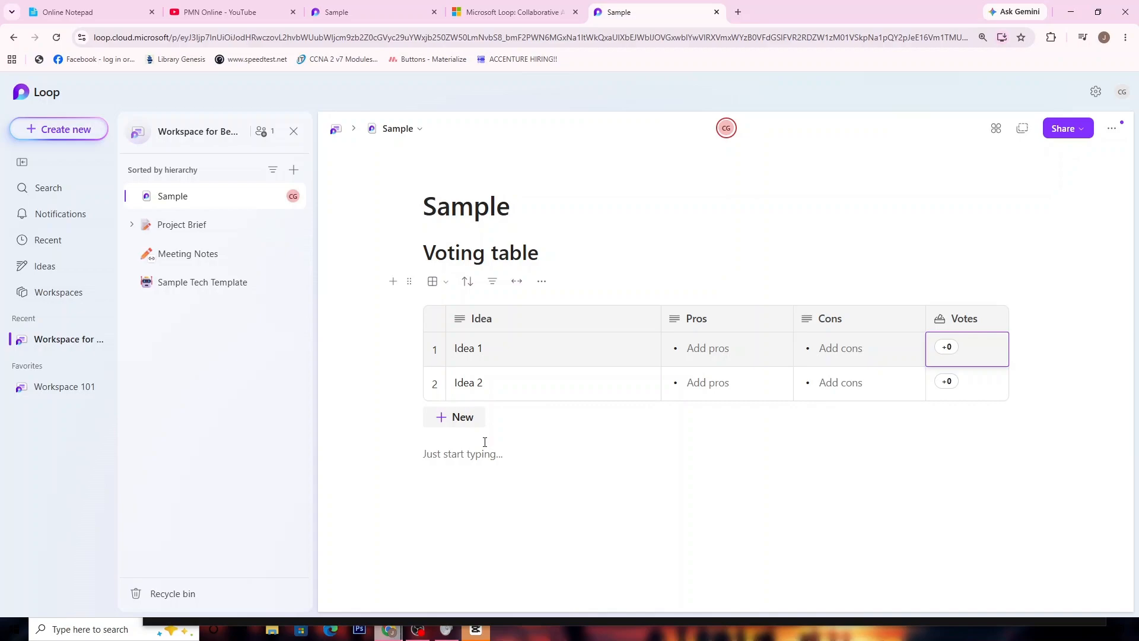
Step: Add a third row to the voting table, try an extra column after Votes, and vote for the new row
{"action": "left_click", "coordinate": [460, 417]}
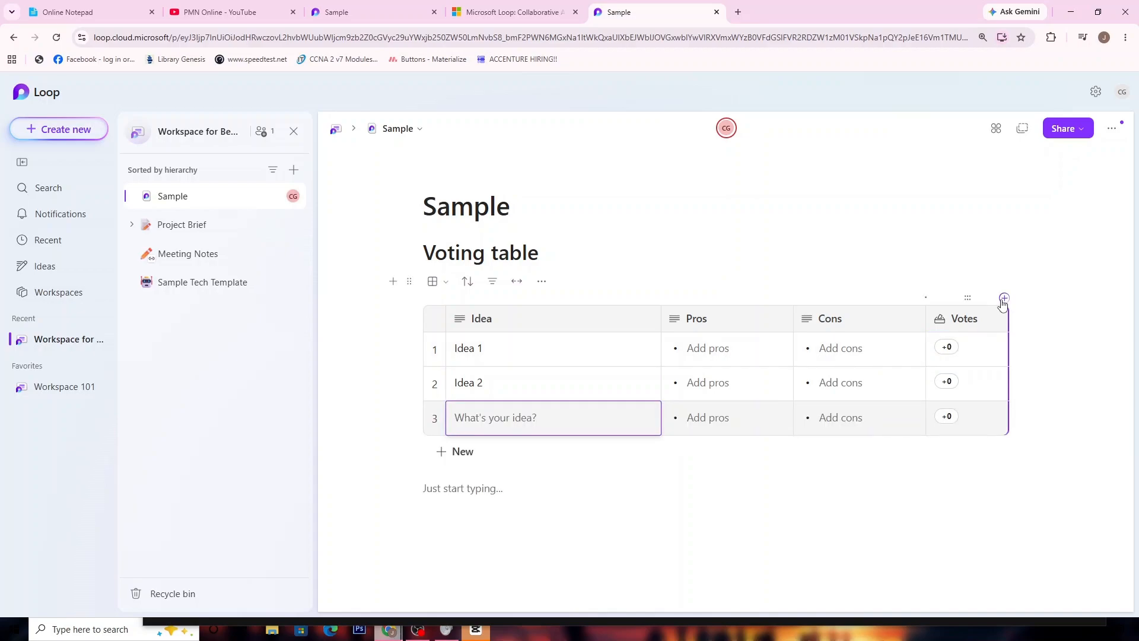
{"action": "left_click", "coordinate": [1003, 299]}
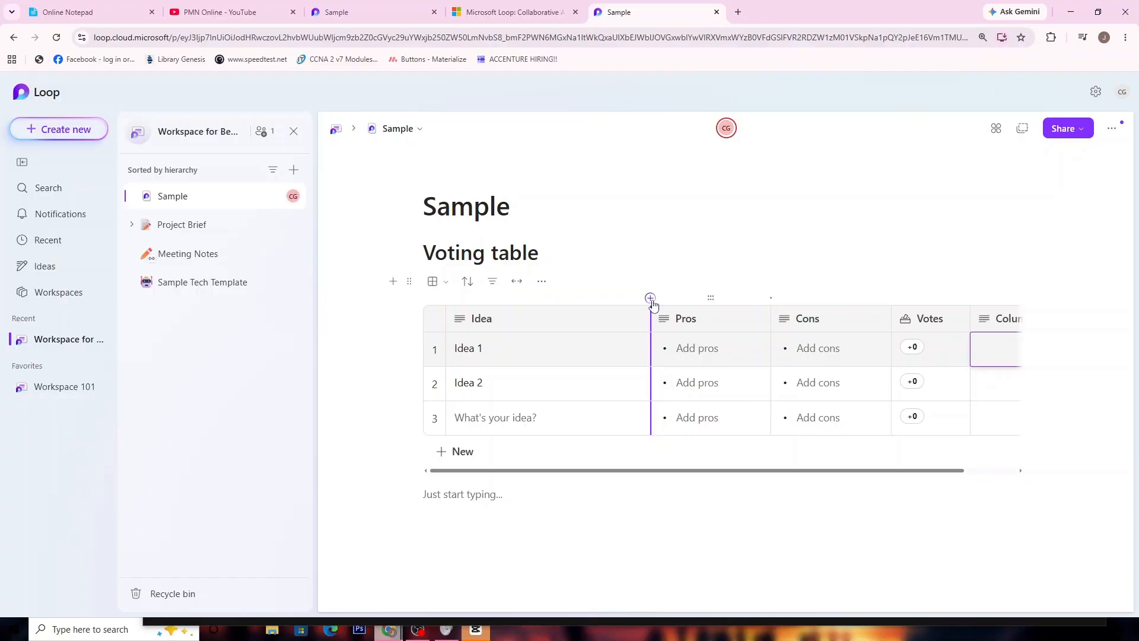
{"action": "left_click", "coordinate": [946, 416]}
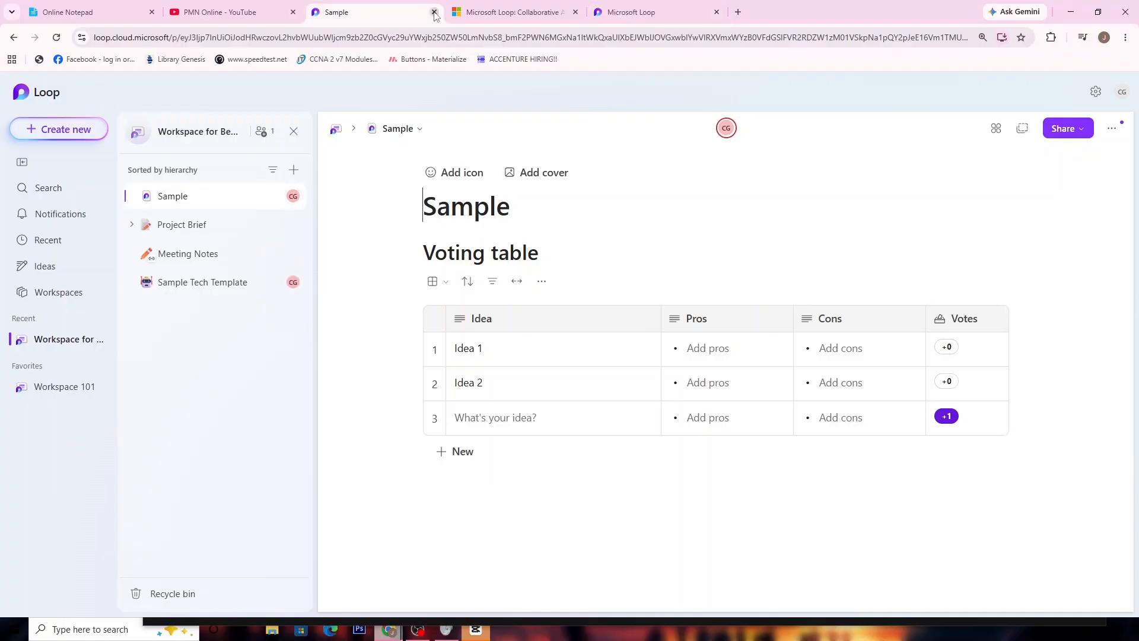
Step: Close the older Sample browser tab and switch back to the Online Notepad page
{"action": "left_click", "coordinate": [434, 12]}
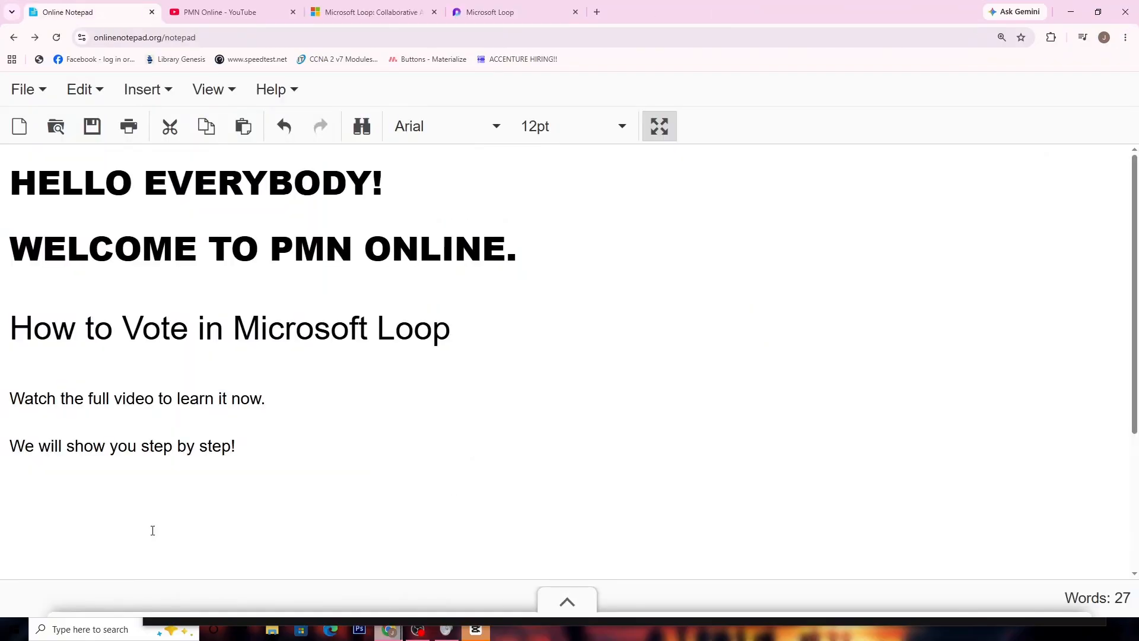